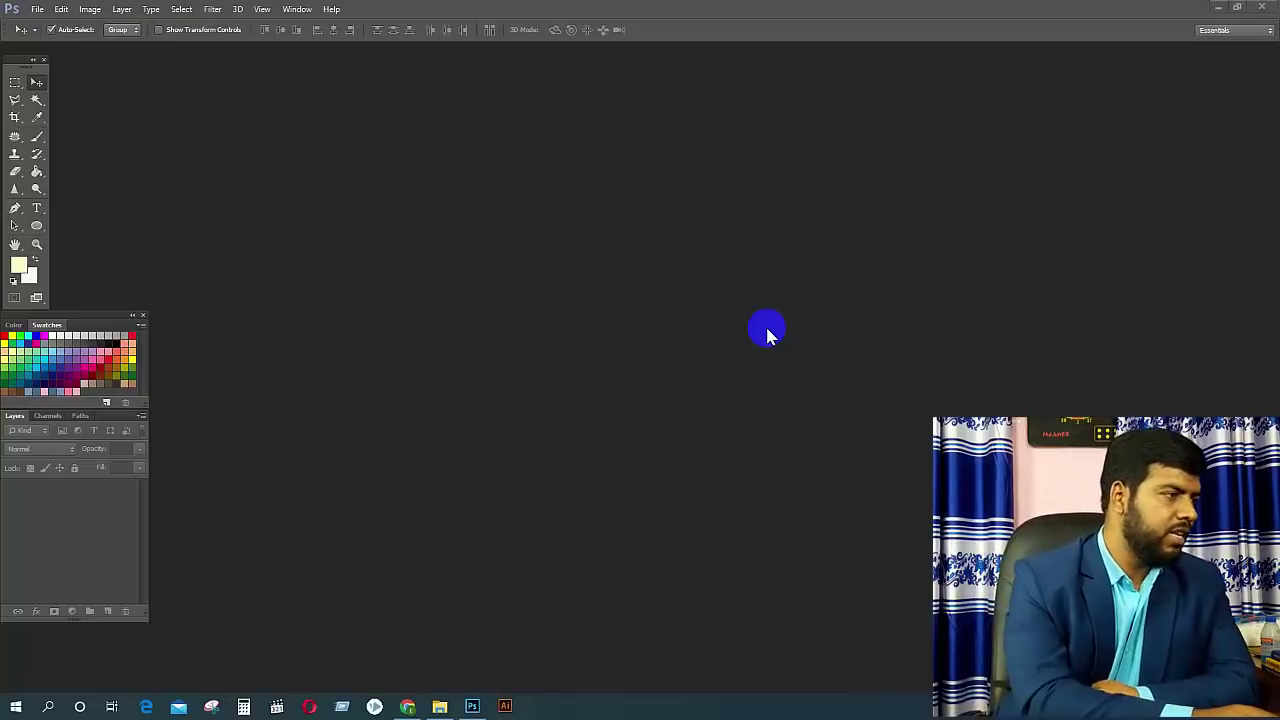
Step: Close the Swatches/Layers group and Tools panel, then restore both from the Window menu
left_click(143, 316)
left_click(43, 60)
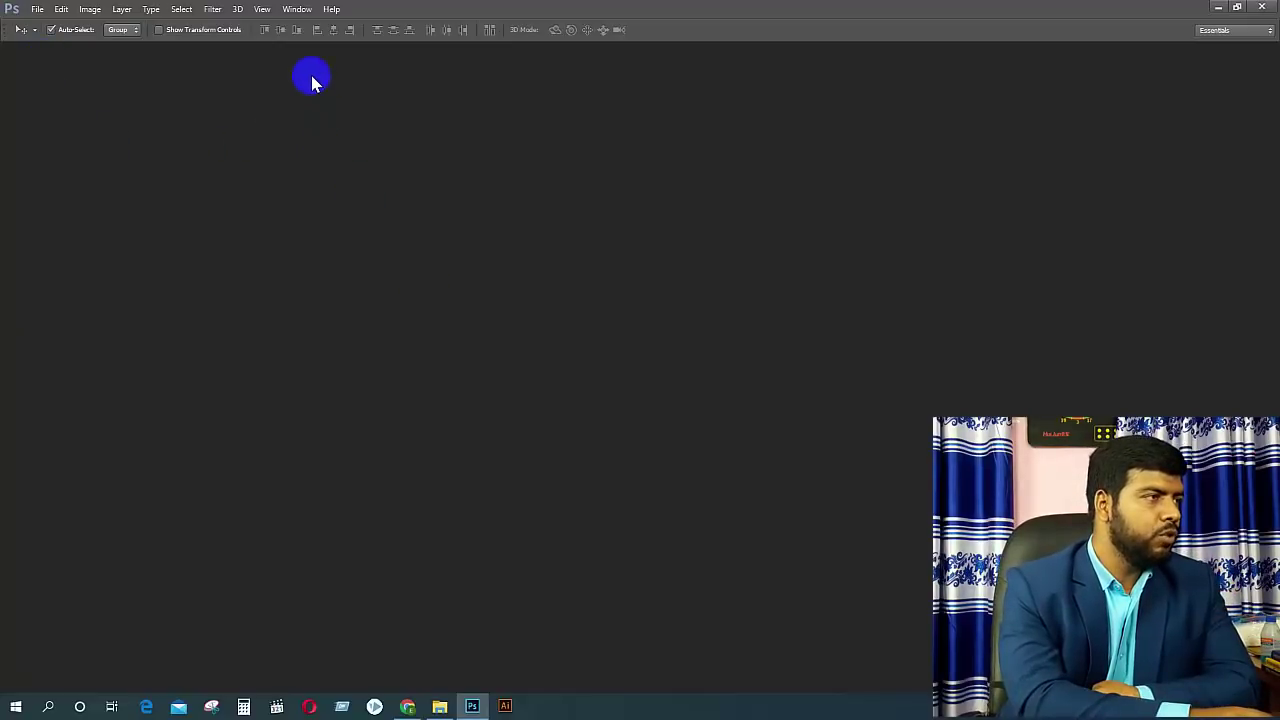
left_click(296, 10)
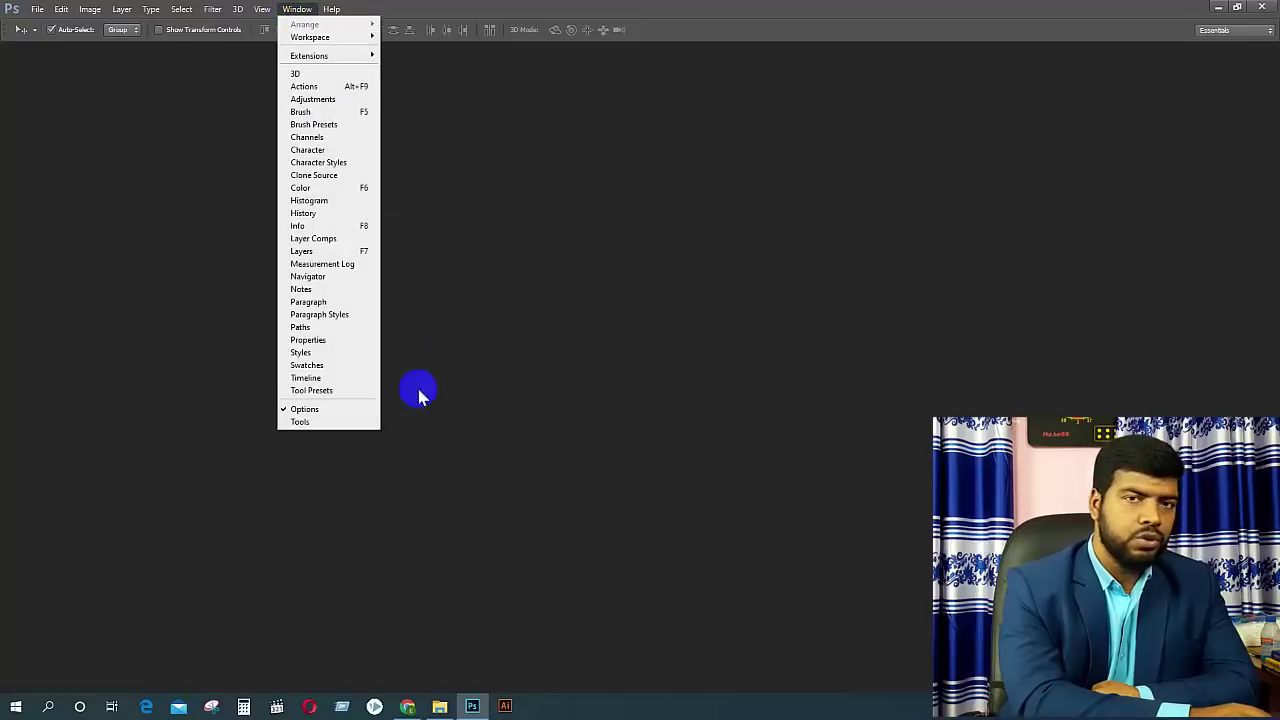
left_click(308, 426)
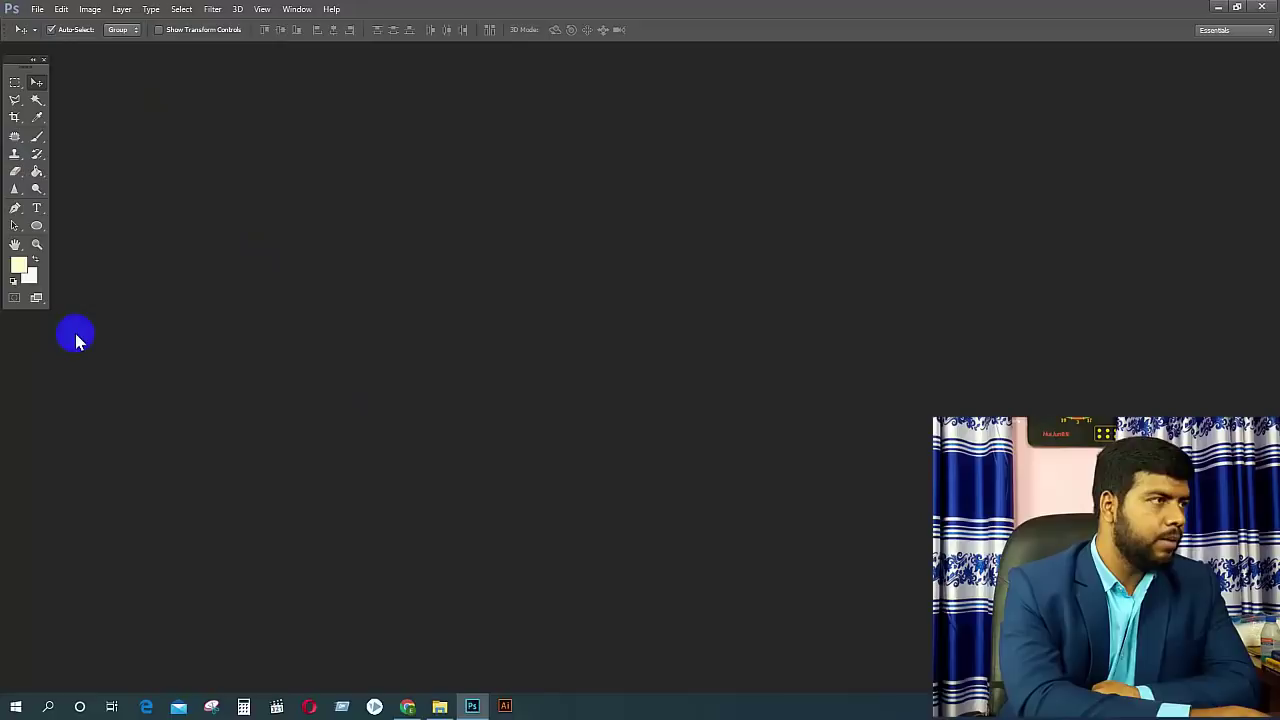
left_click(298, 12)
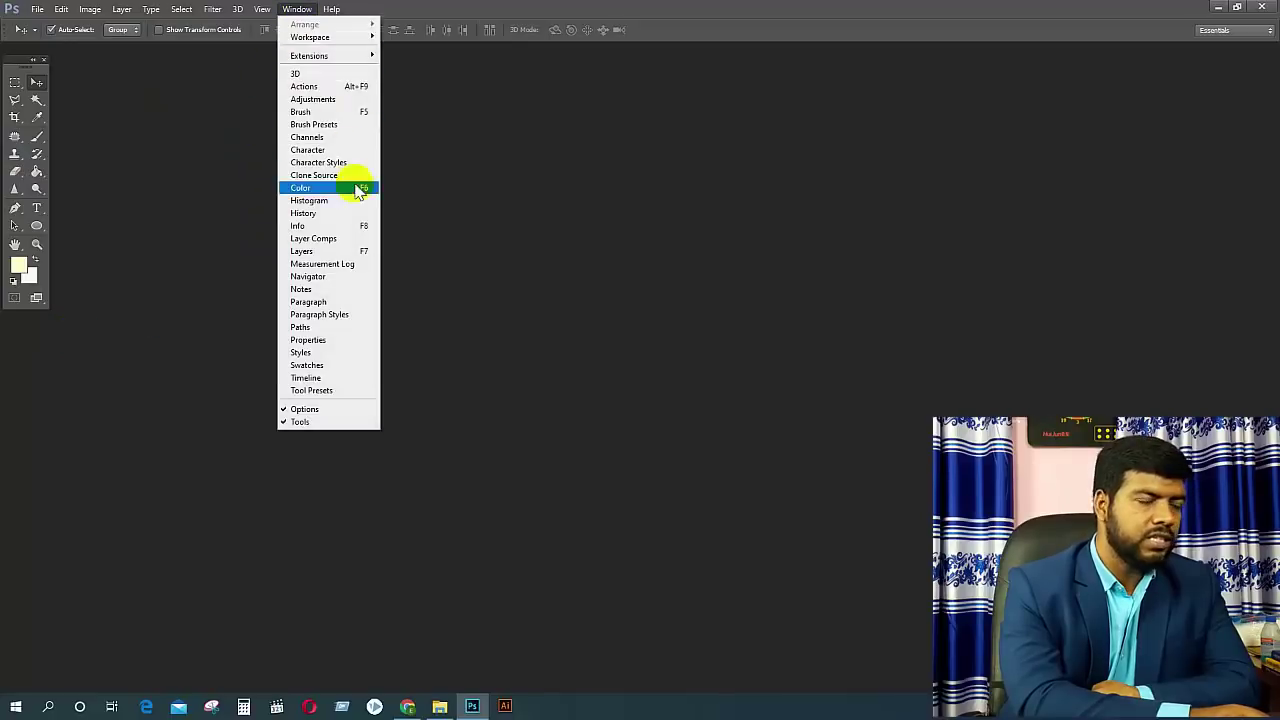
left_click(344, 252)
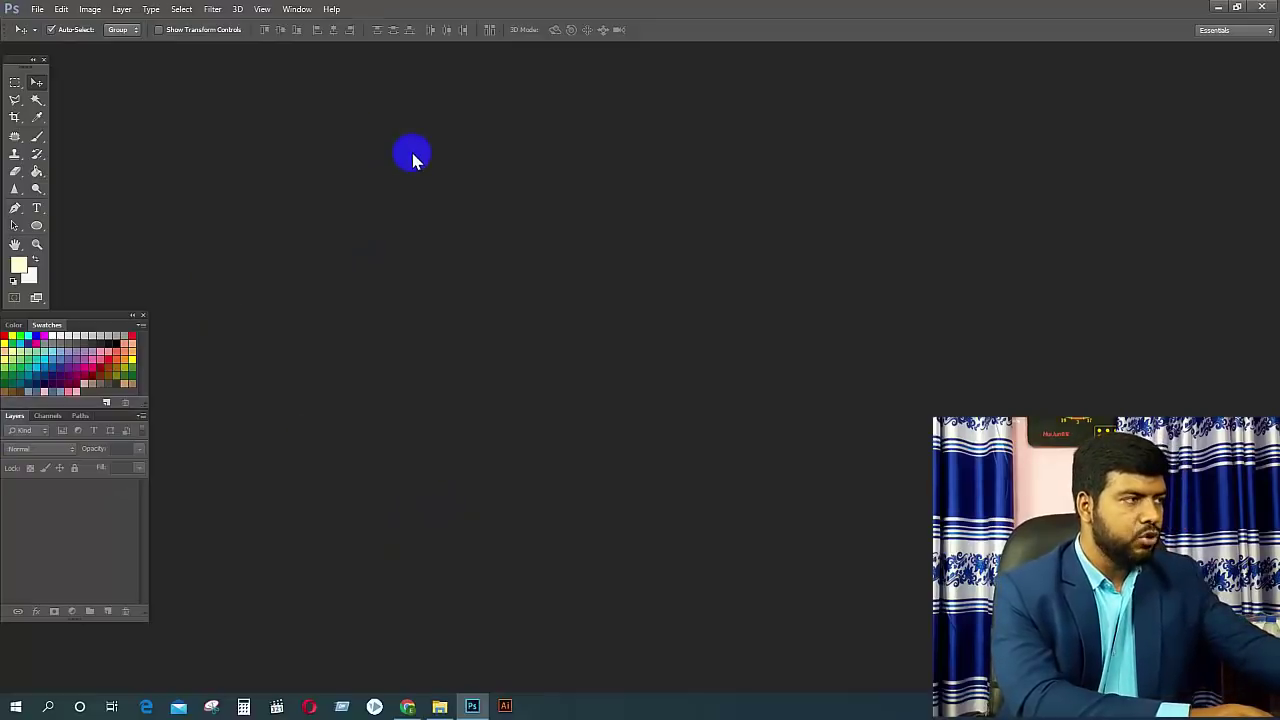
Step: Hide all panels and toolbars with Tab, then press Tab again to show them
key("Tab")
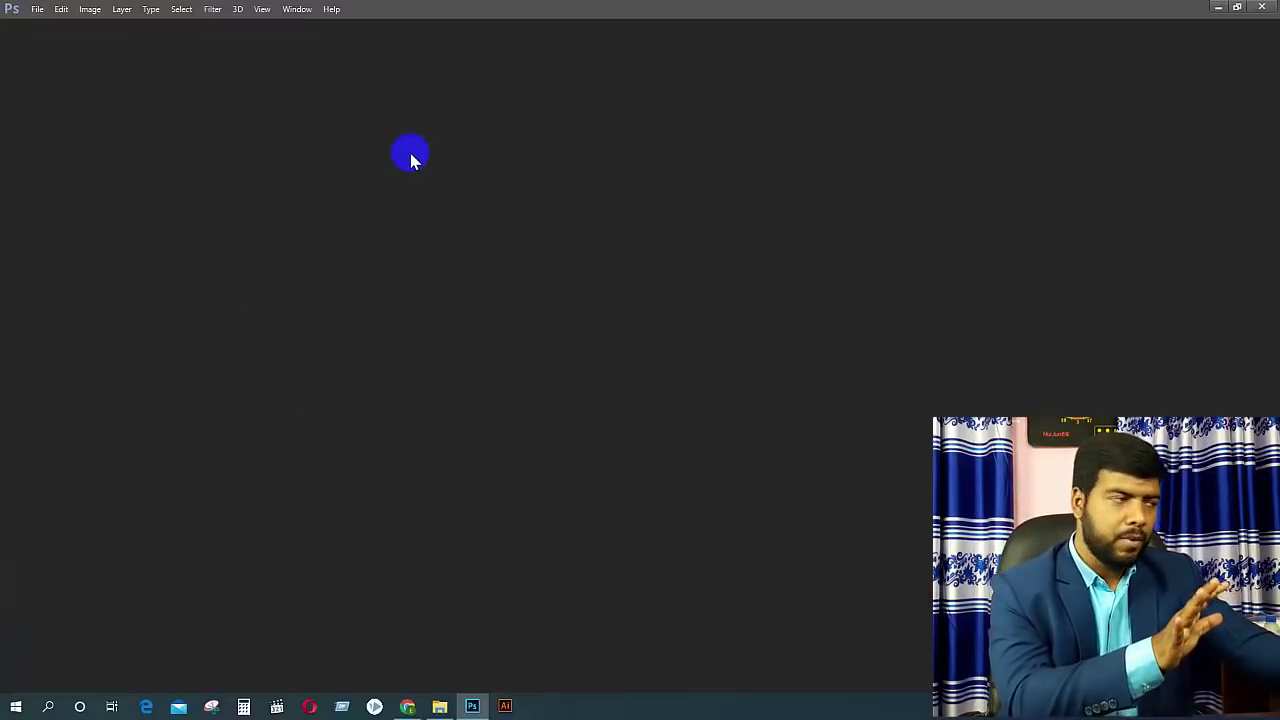
key("Tab")
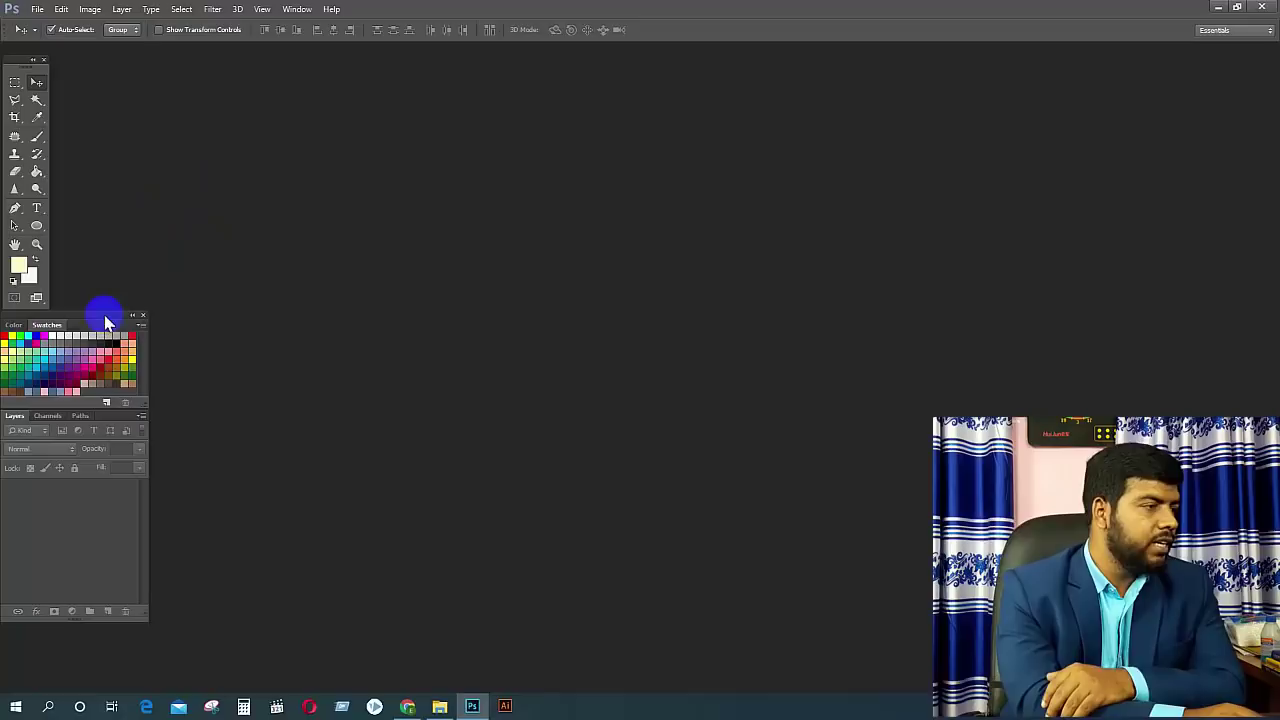
Step: Float the Color/Swatches/Layers group, switch between Color and Swatches, then redock it left
left_click_drag(100, 315, 260, 322)
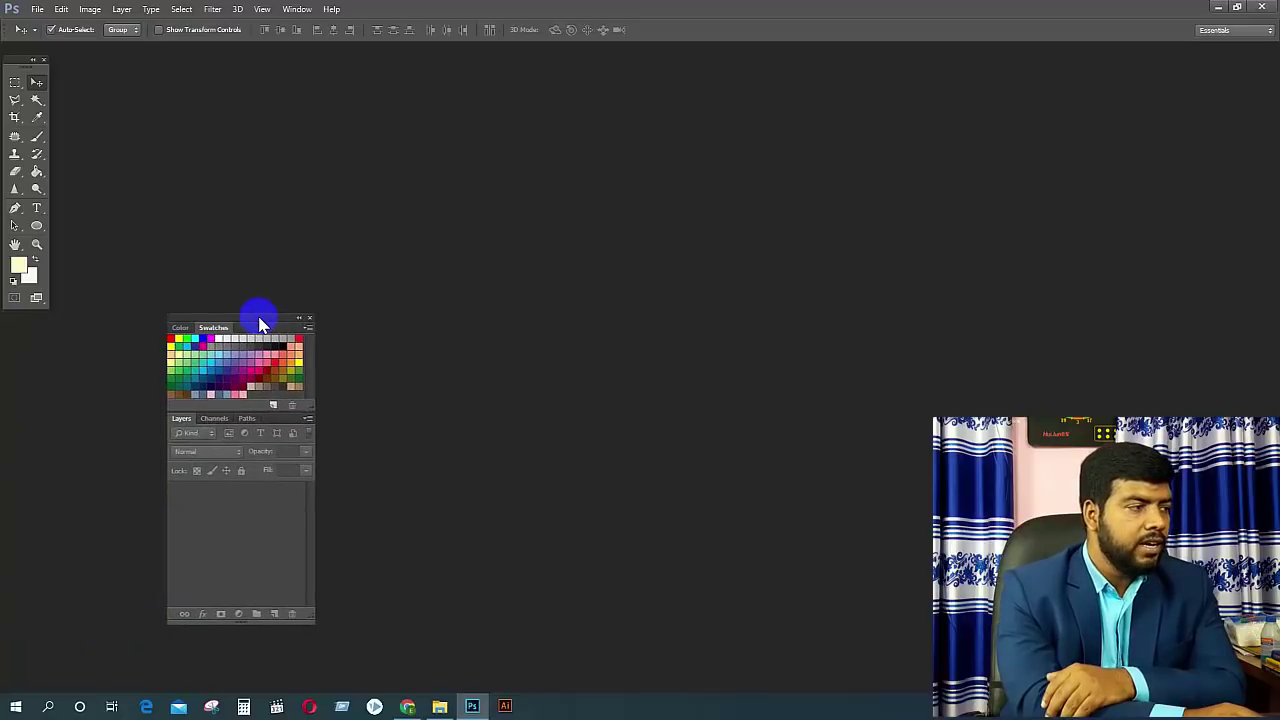
left_click(180, 327)
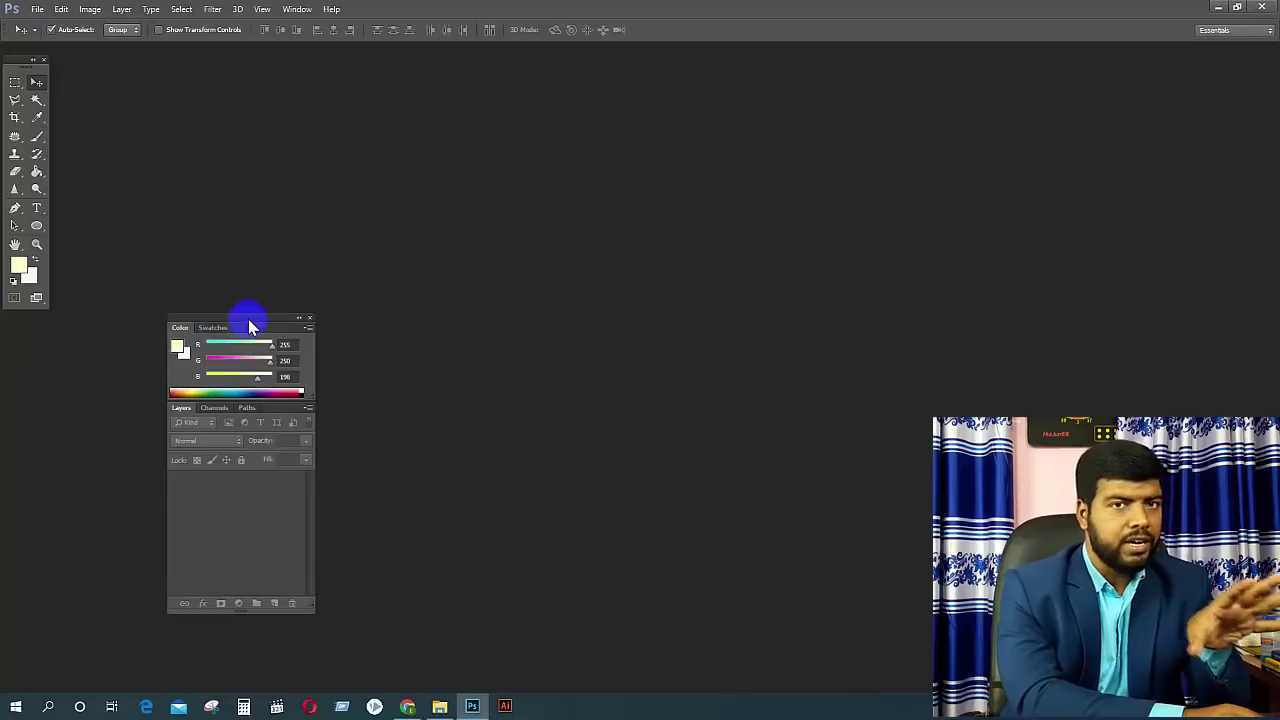
left_click_drag(248, 320, 246, 279)
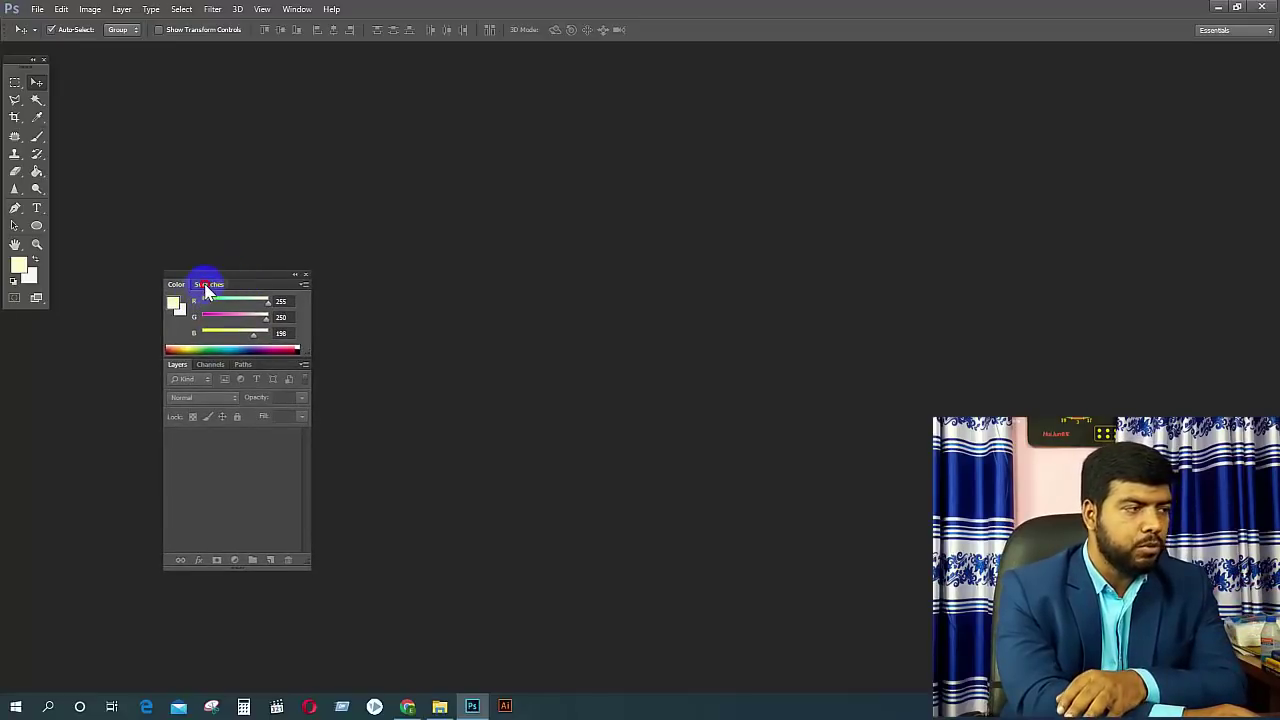
left_click(209, 284)
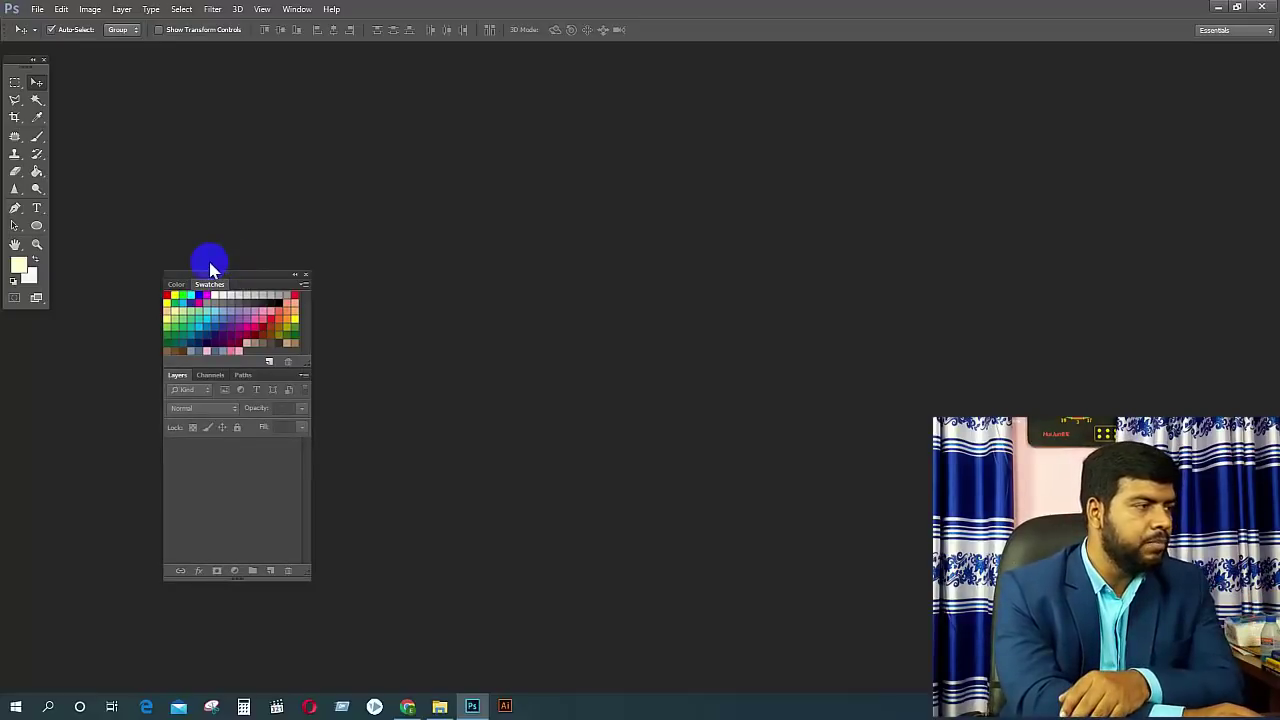
left_click(175, 285)
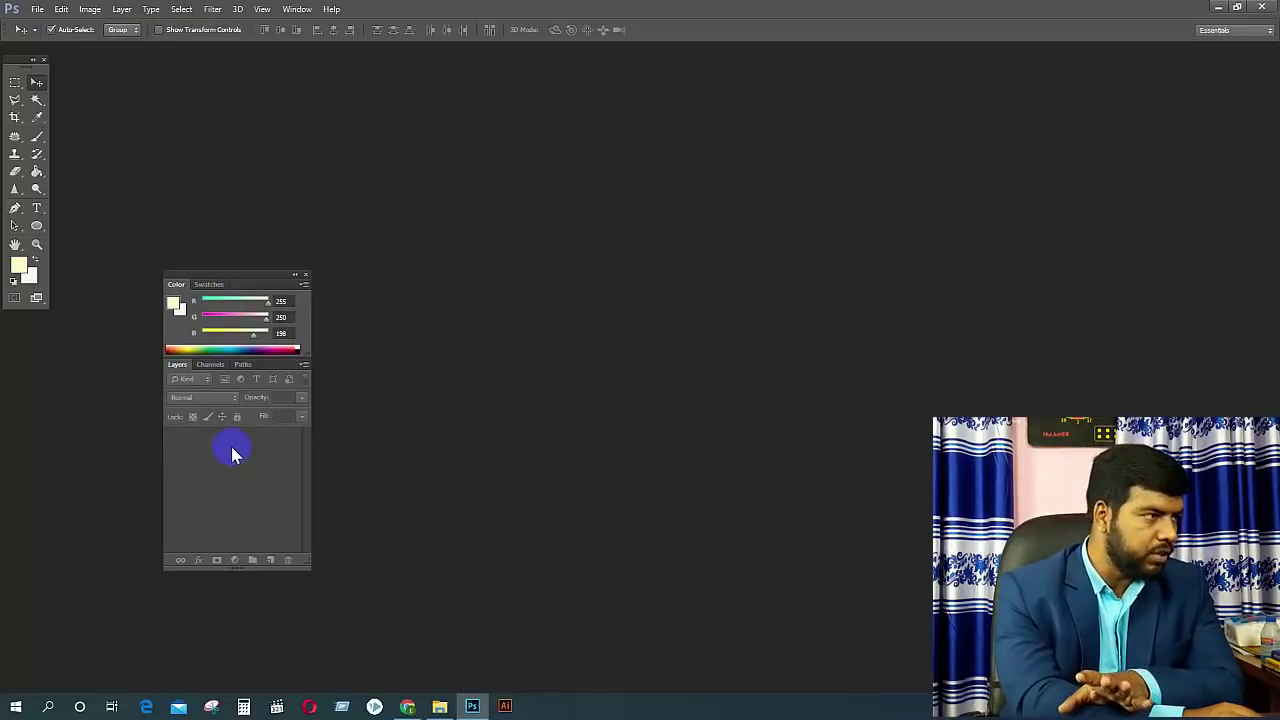
left_click_drag(257, 274, 86, 341)
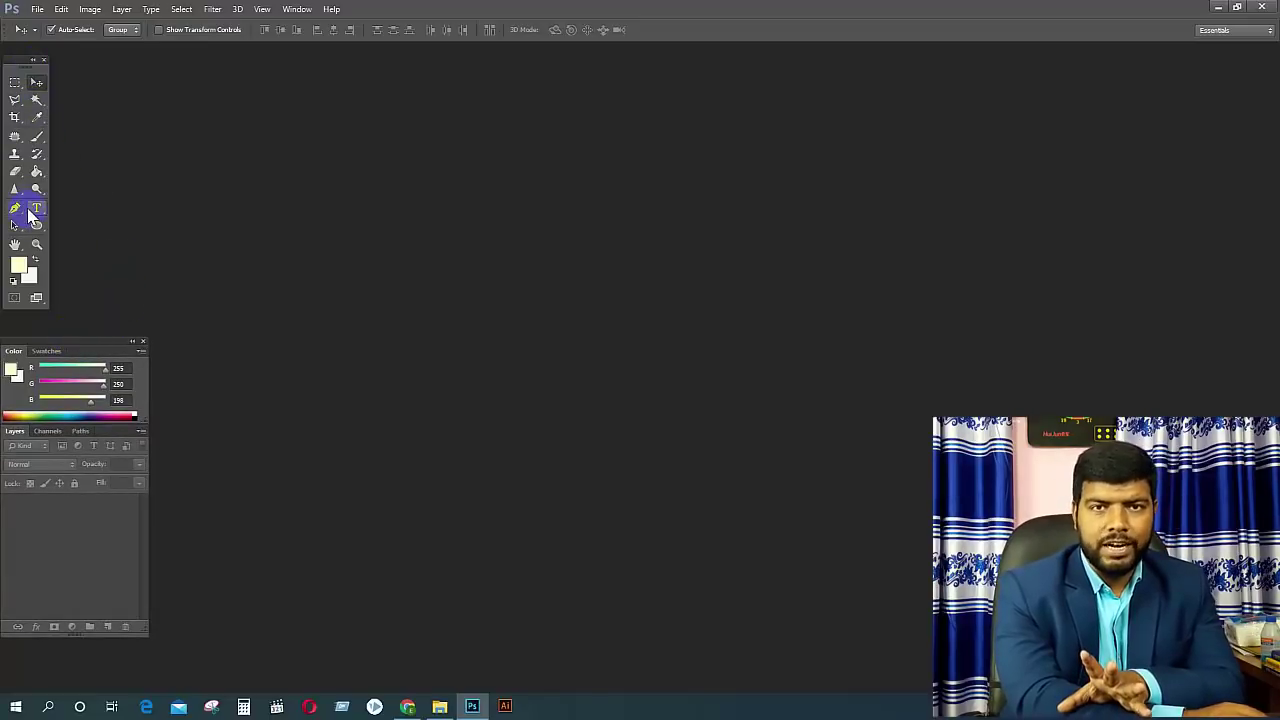
Step: Switch between the Rectangular Marquee and Move tools, viewing the marquee variants
left_click(15, 83)
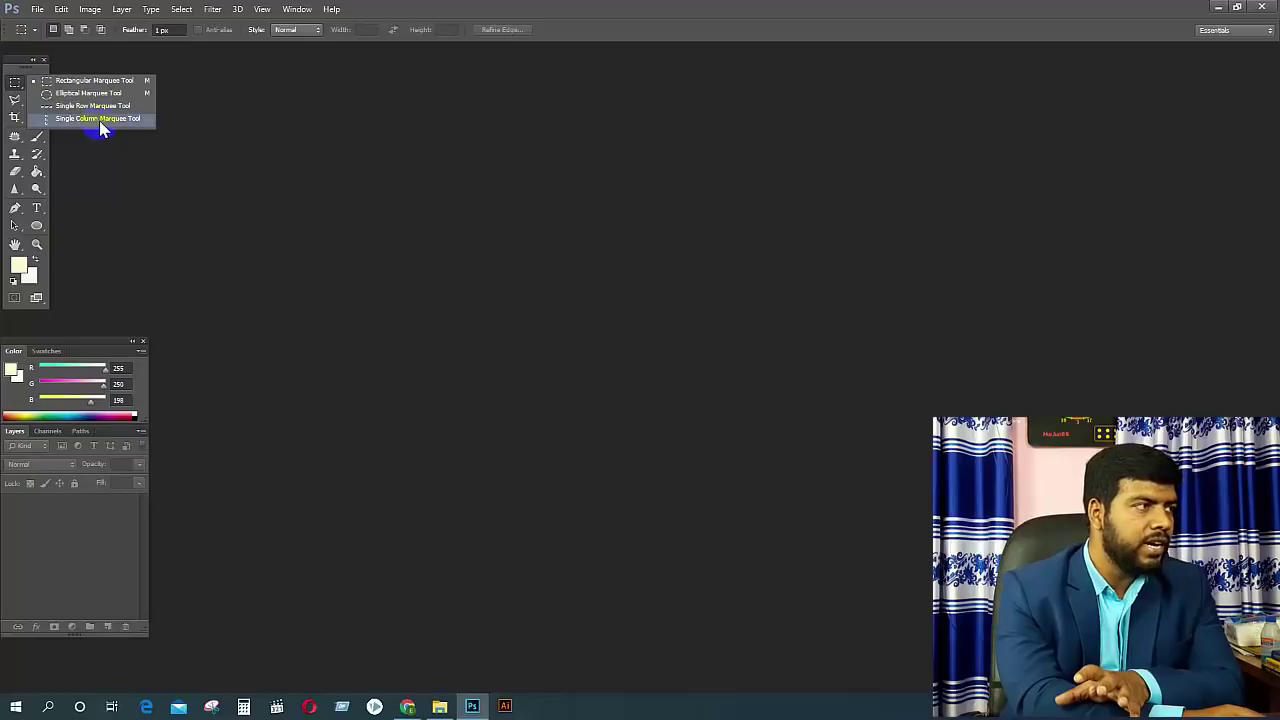
left_click(14, 86)
left_click(37, 83)
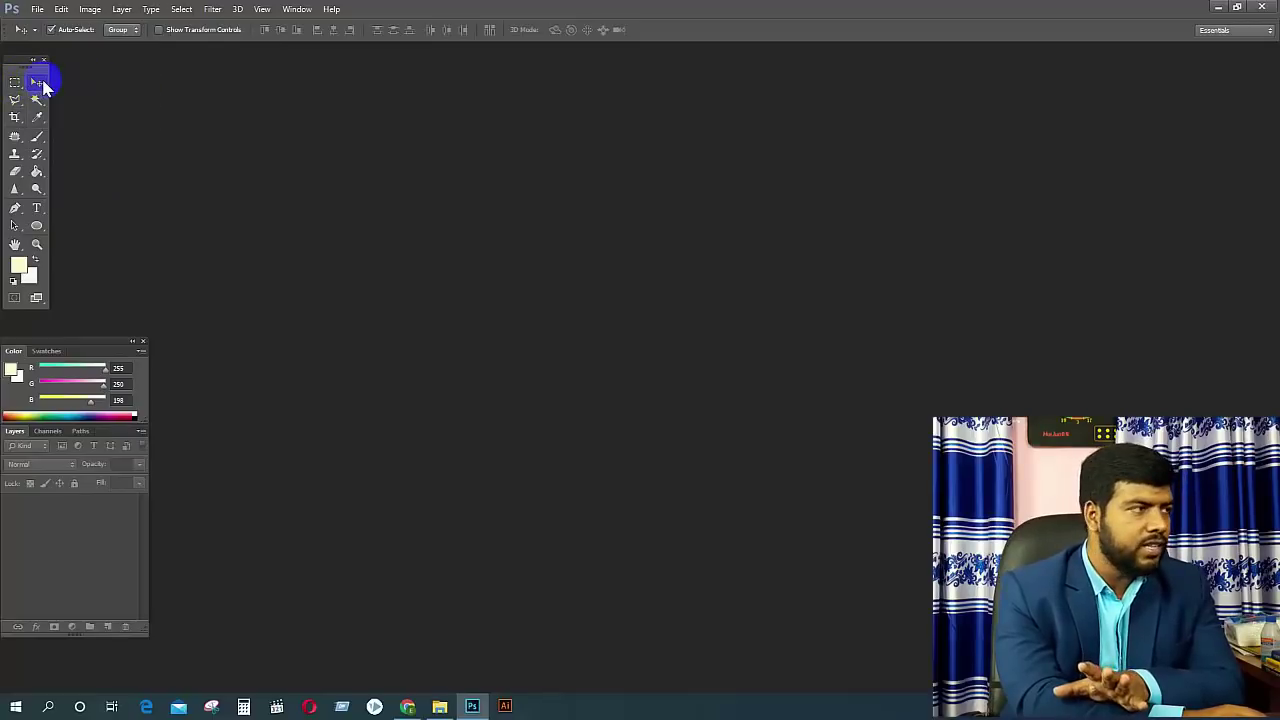
left_click(14, 86)
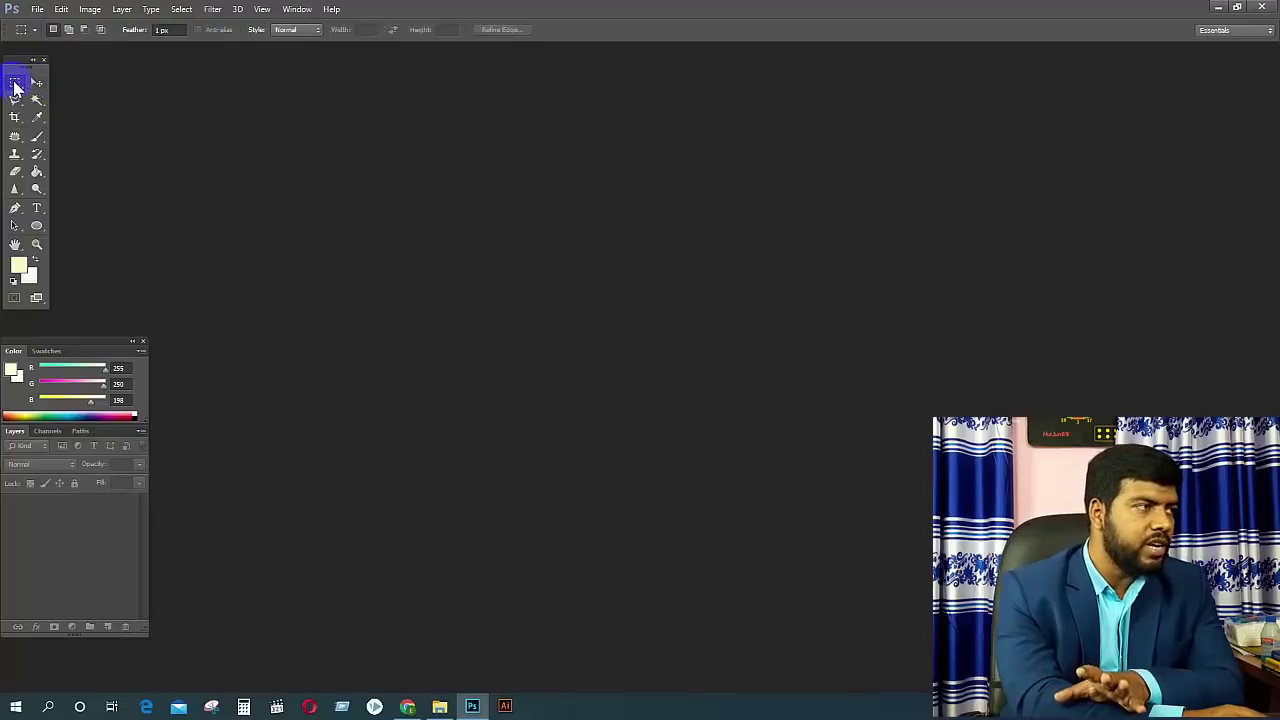
right_click(14, 87)
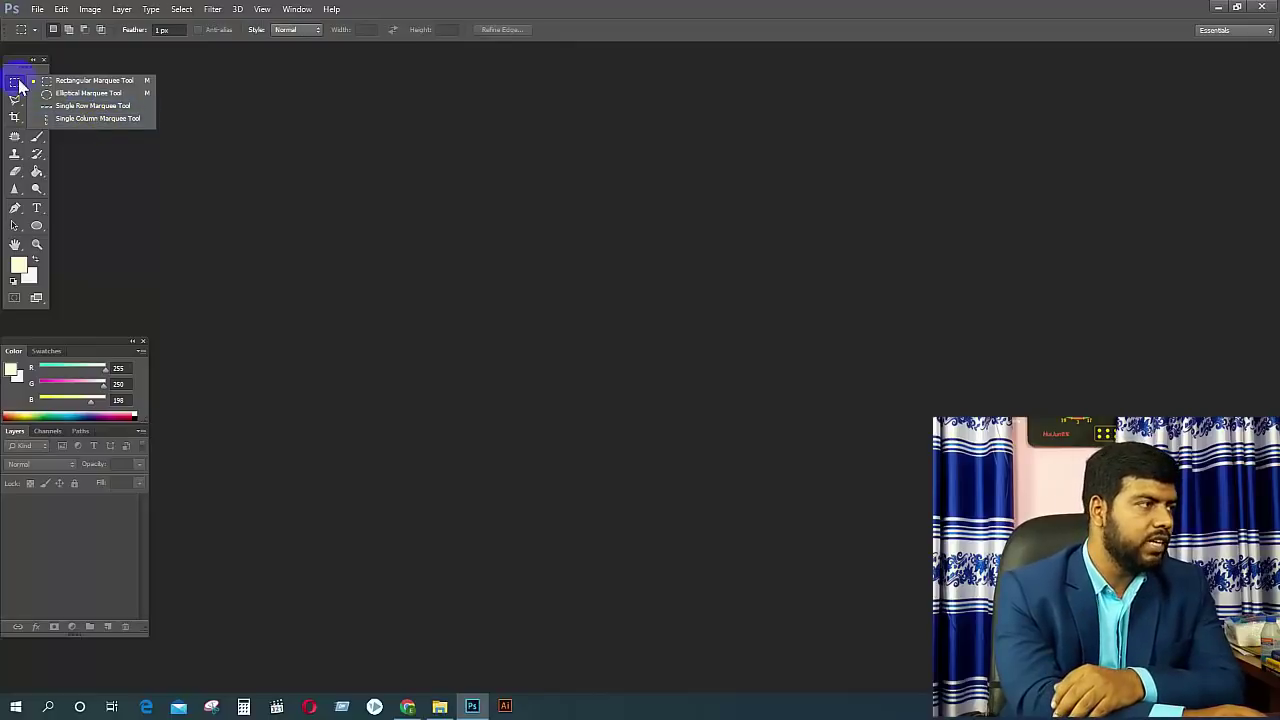
left_click(14, 80)
left_click(38, 83)
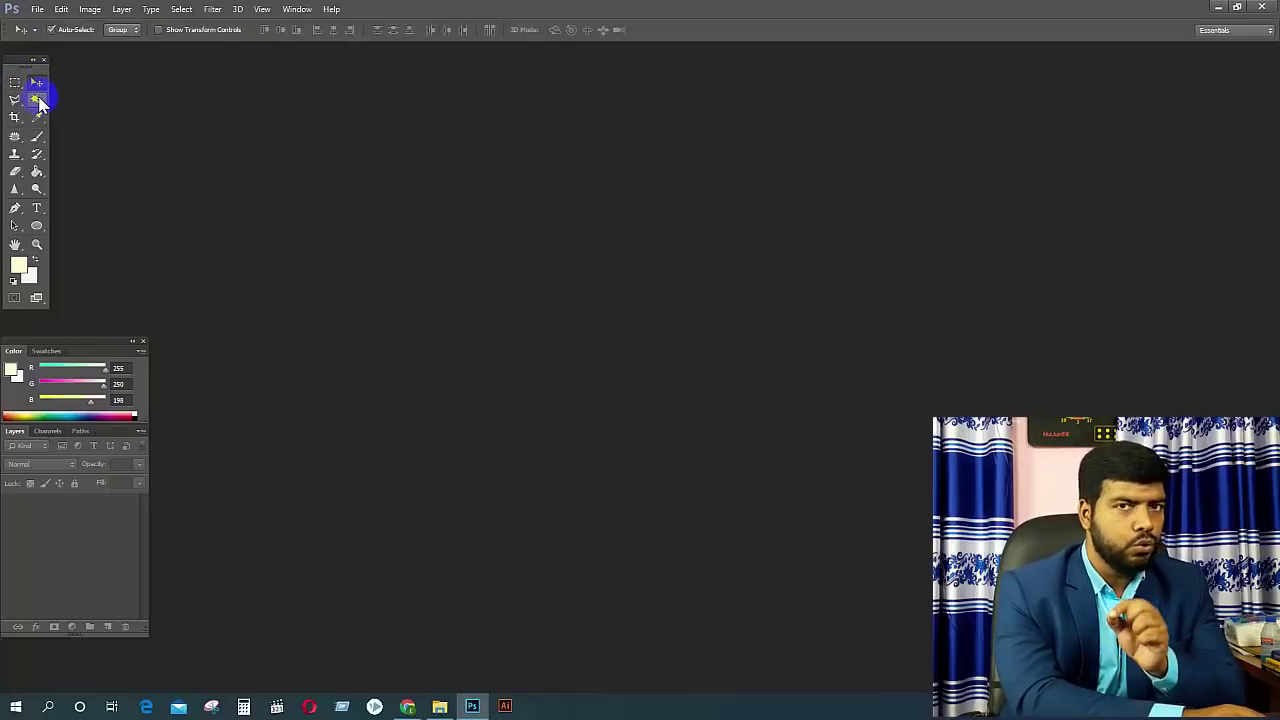
Step: Try the Magic Wand and Lasso tools, then choose the Crop tool
left_click(37, 100)
left_click(15, 103)
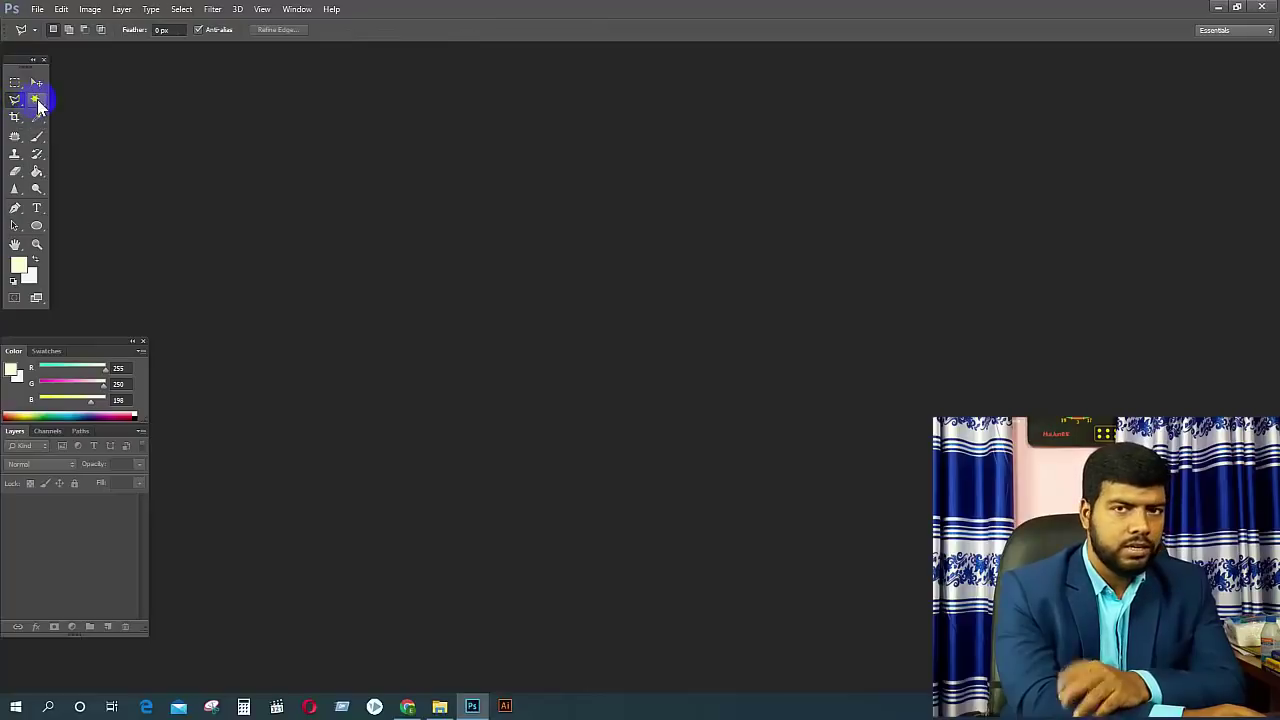
left_click(36, 100)
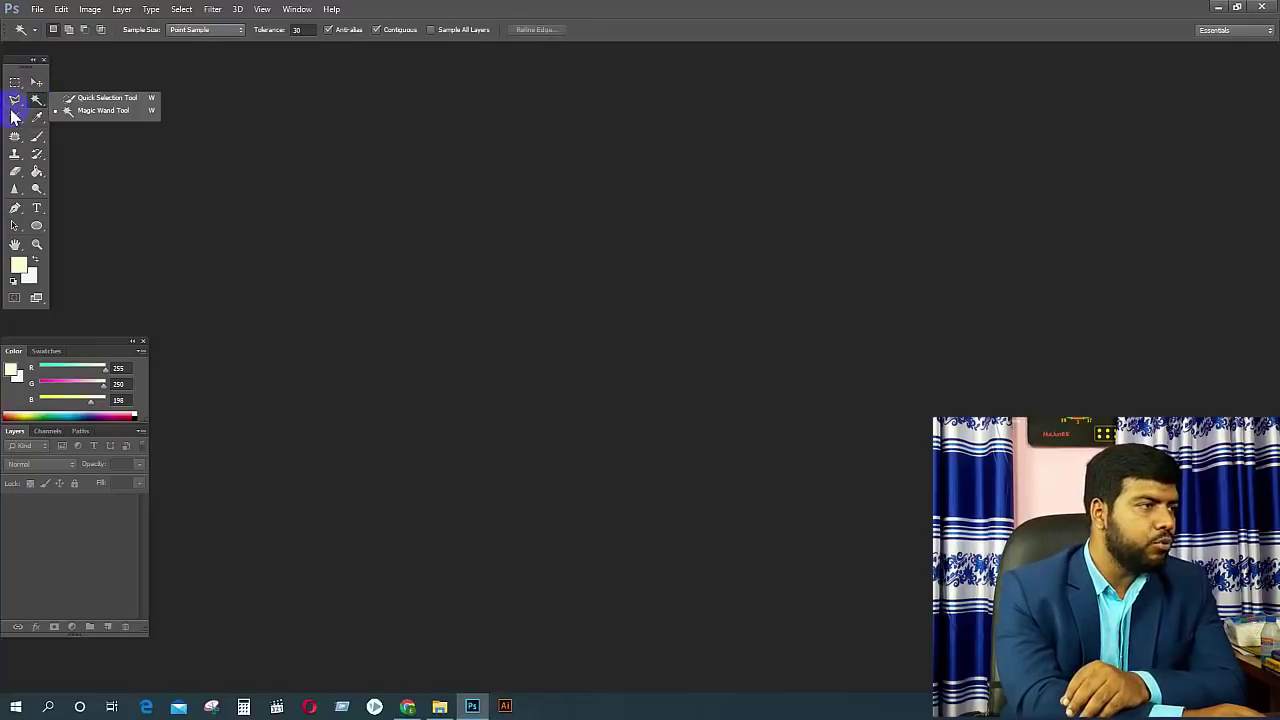
left_click(15, 118)
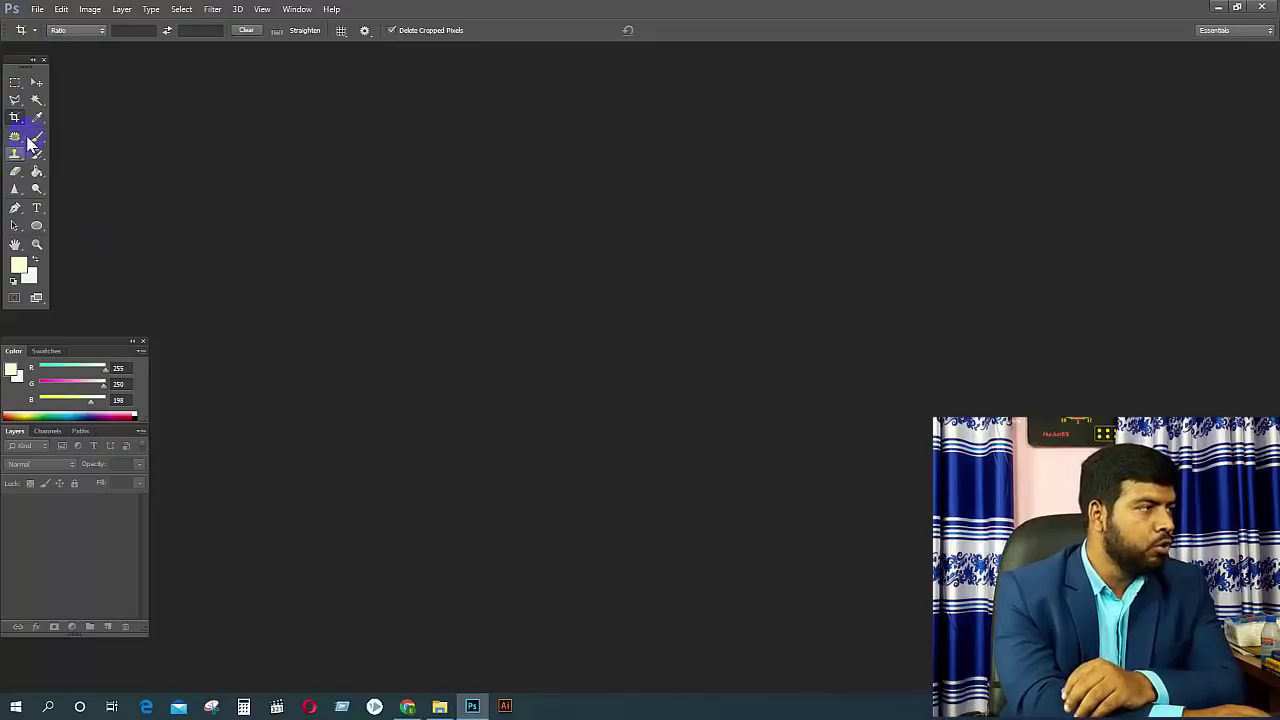
Step: Select Move, then view the Marquee and Lasso flyouts and pick the Lasso tool
left_click(34, 84)
right_click(13, 88)
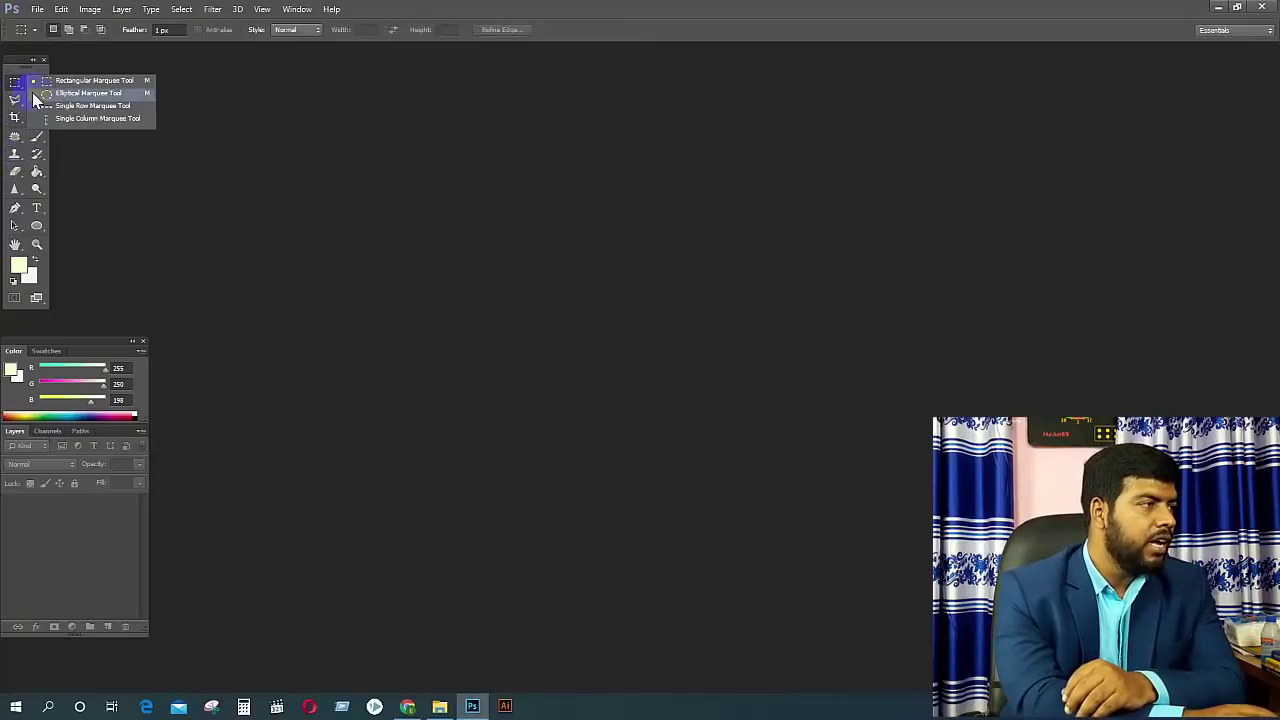
left_click(14, 92)
right_click(15, 100)
left_click(20, 105)
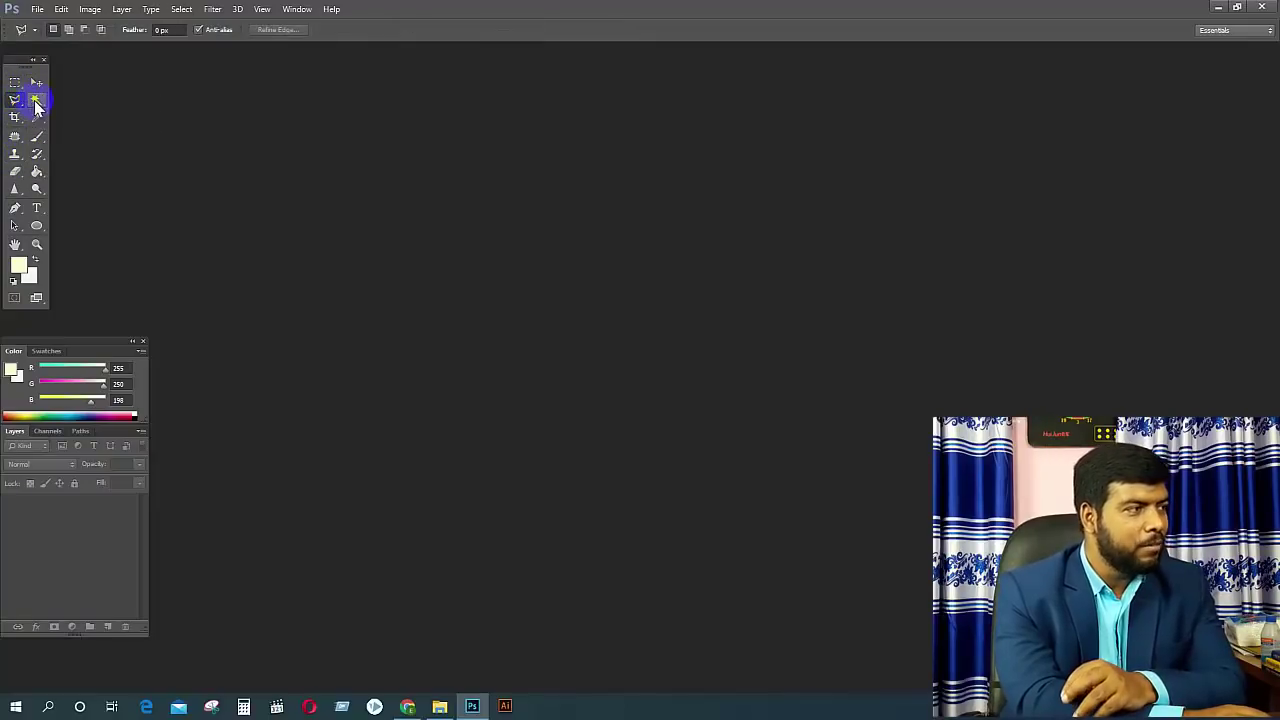
Step: Select the Magic Wand tool and view its Quick Selection group
left_click(36, 101)
right_click(36, 101)
left_click(36, 101)
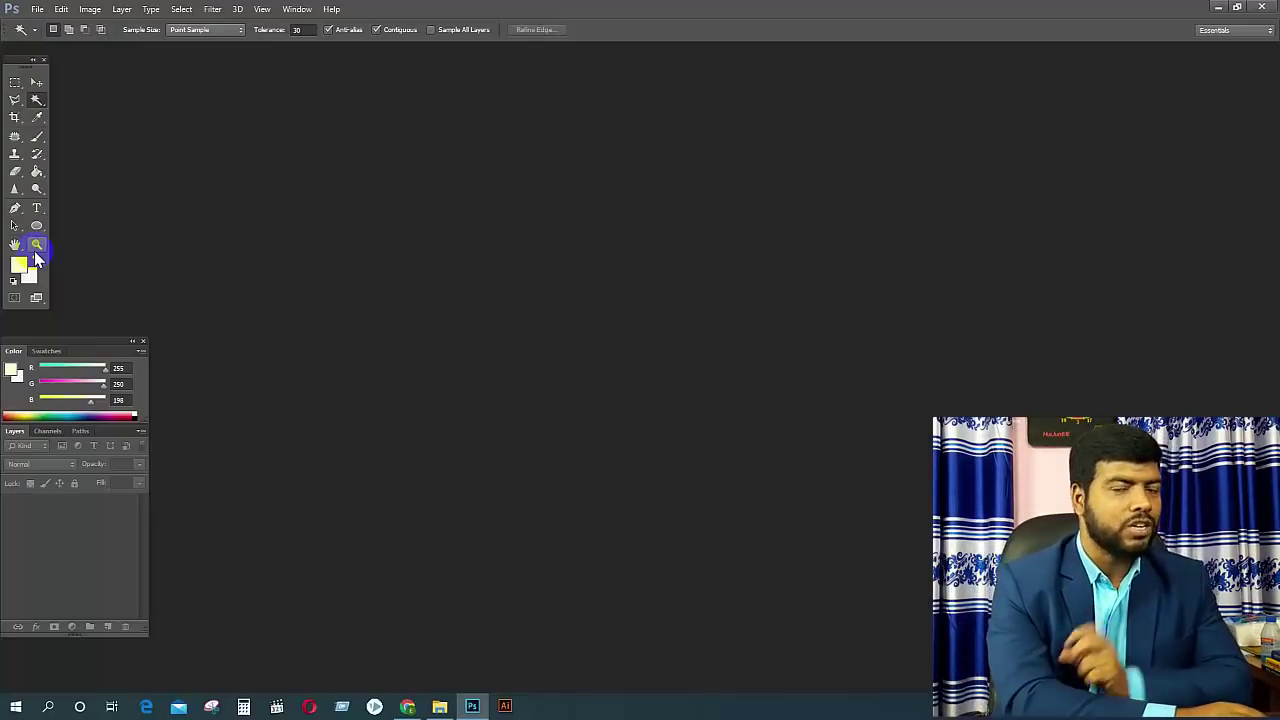
Step: Select Move, then browse the Magic Wand, Eyedropper and Crop tool groups
left_click(36, 82)
left_click(36, 101)
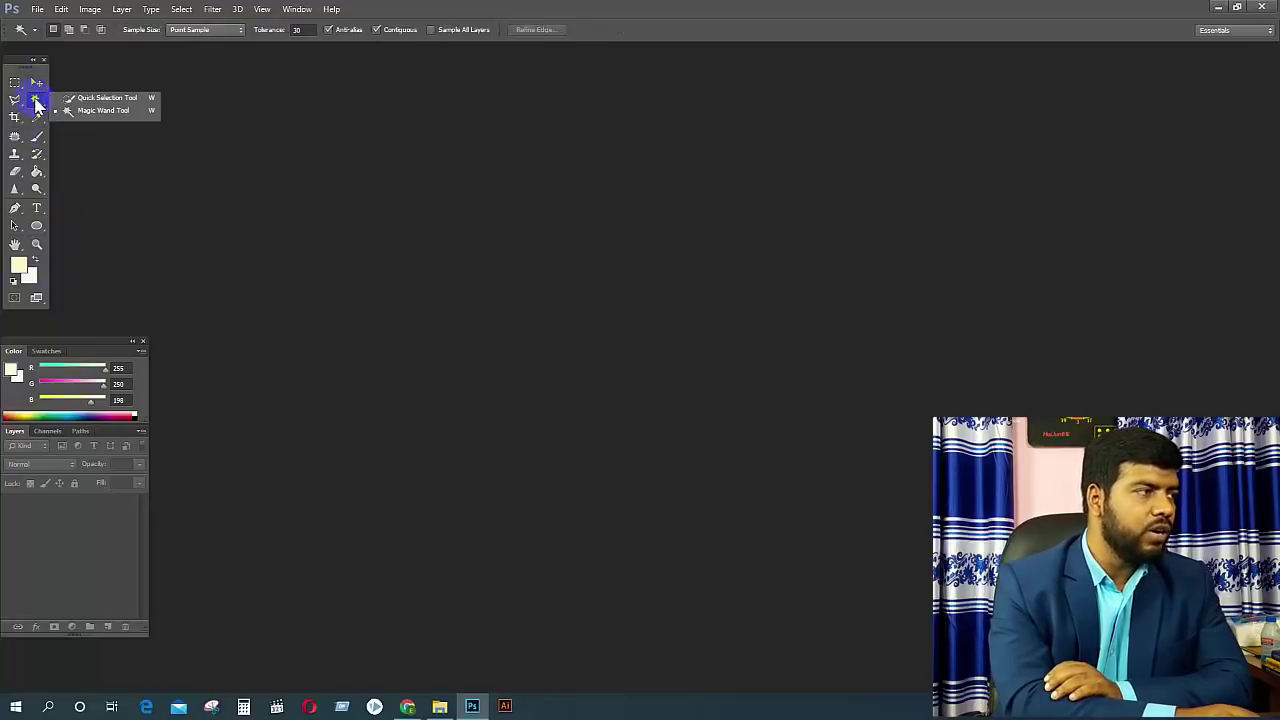
left_click(37, 117)
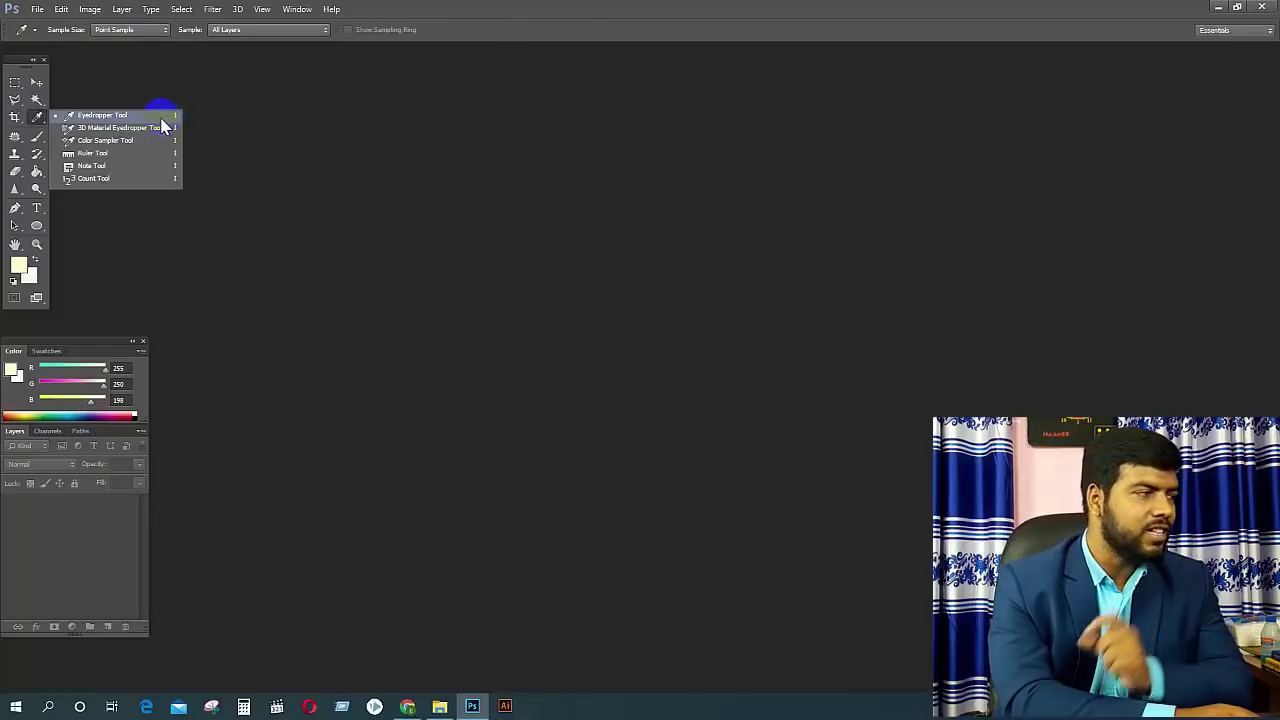
left_click(16, 116)
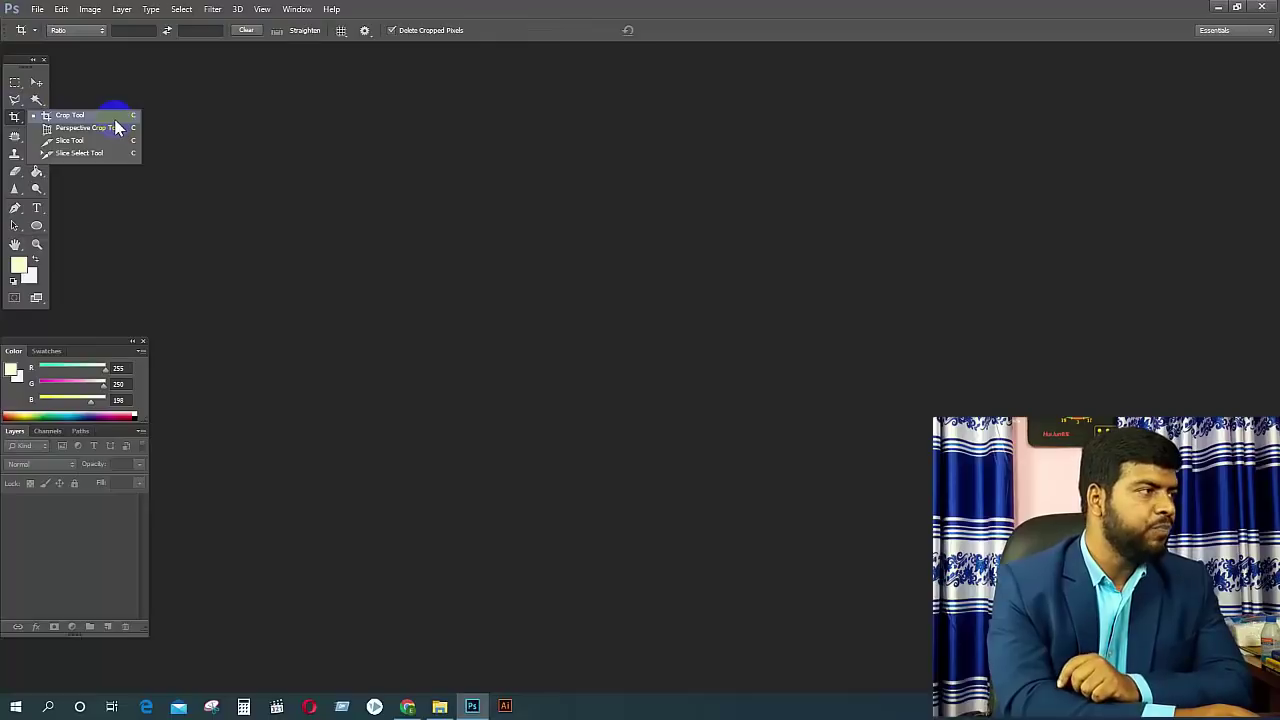
Step: View the Crop, Perspective Crop and Slice flyout, keeping the Crop tool active
left_click(15, 118)
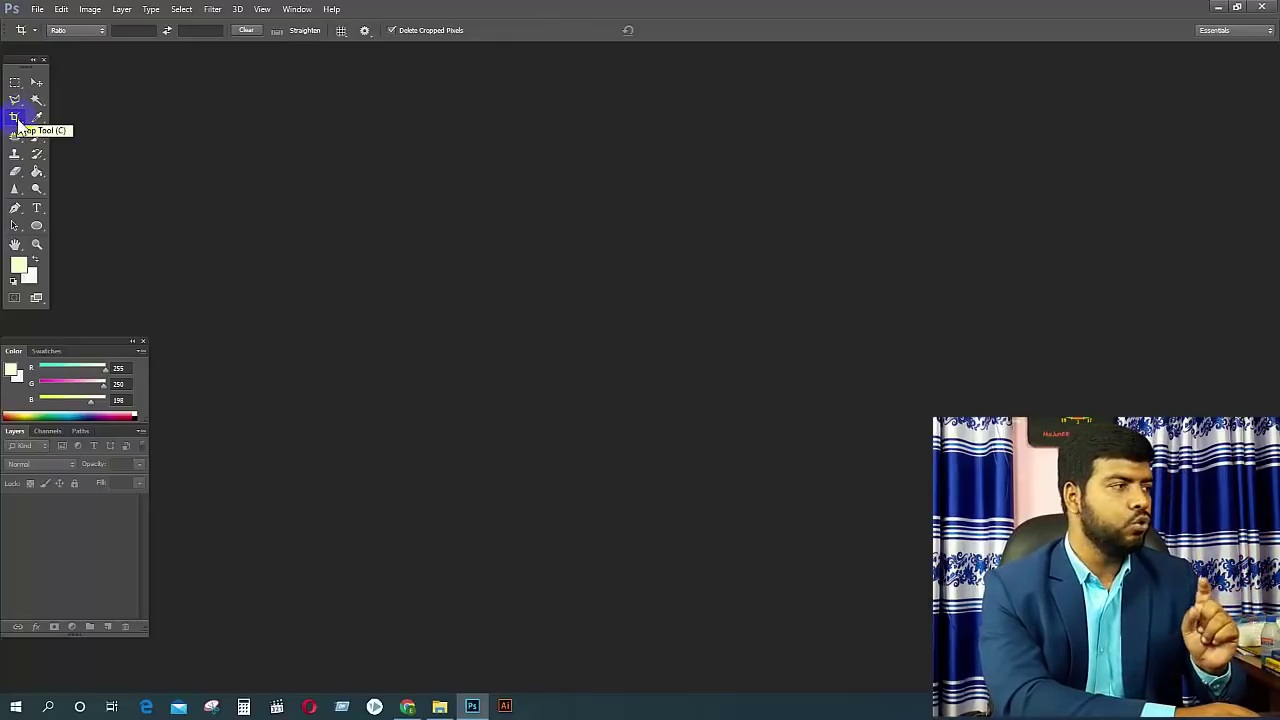
right_click(15, 118)
left_click(72, 116)
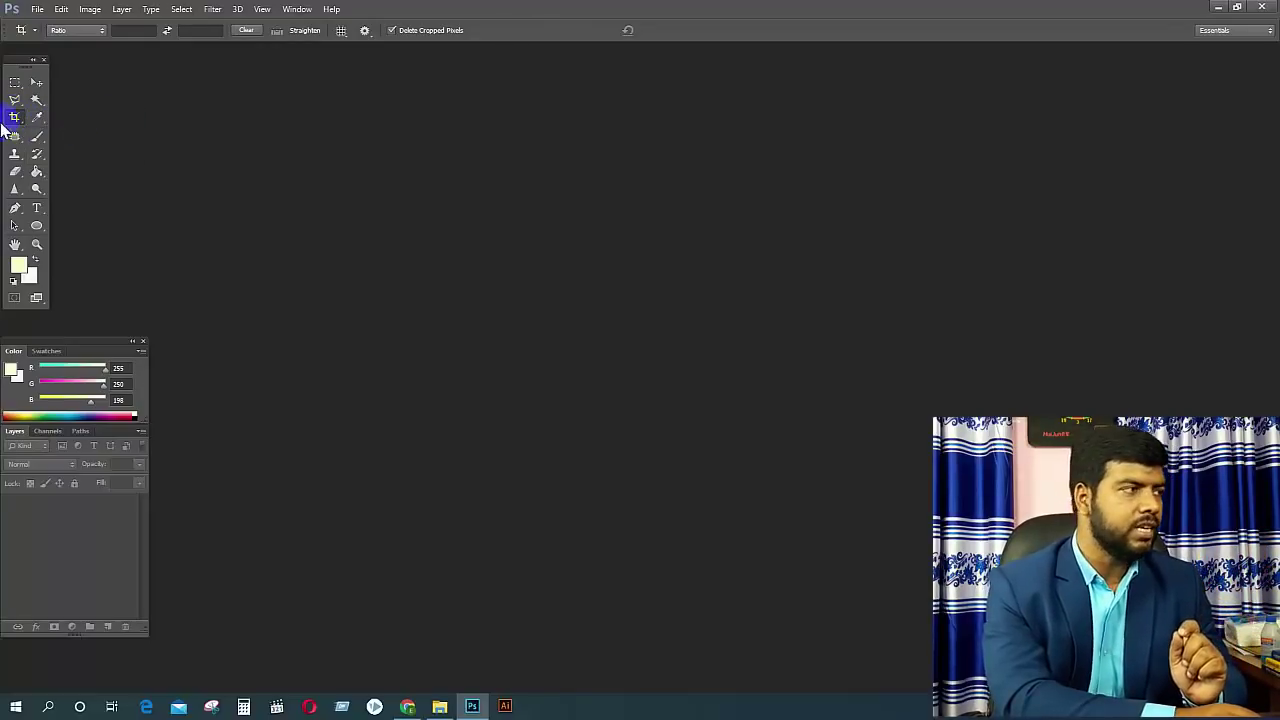
right_click(12, 121)
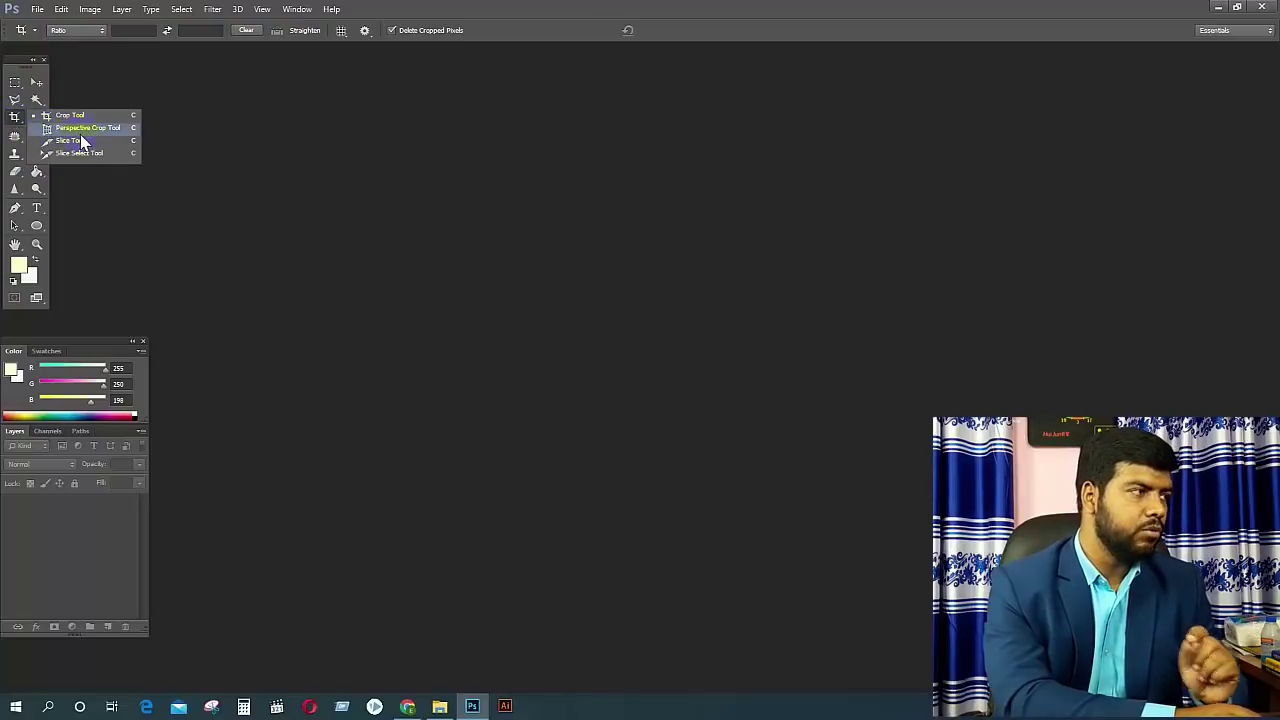
left_click(14, 119)
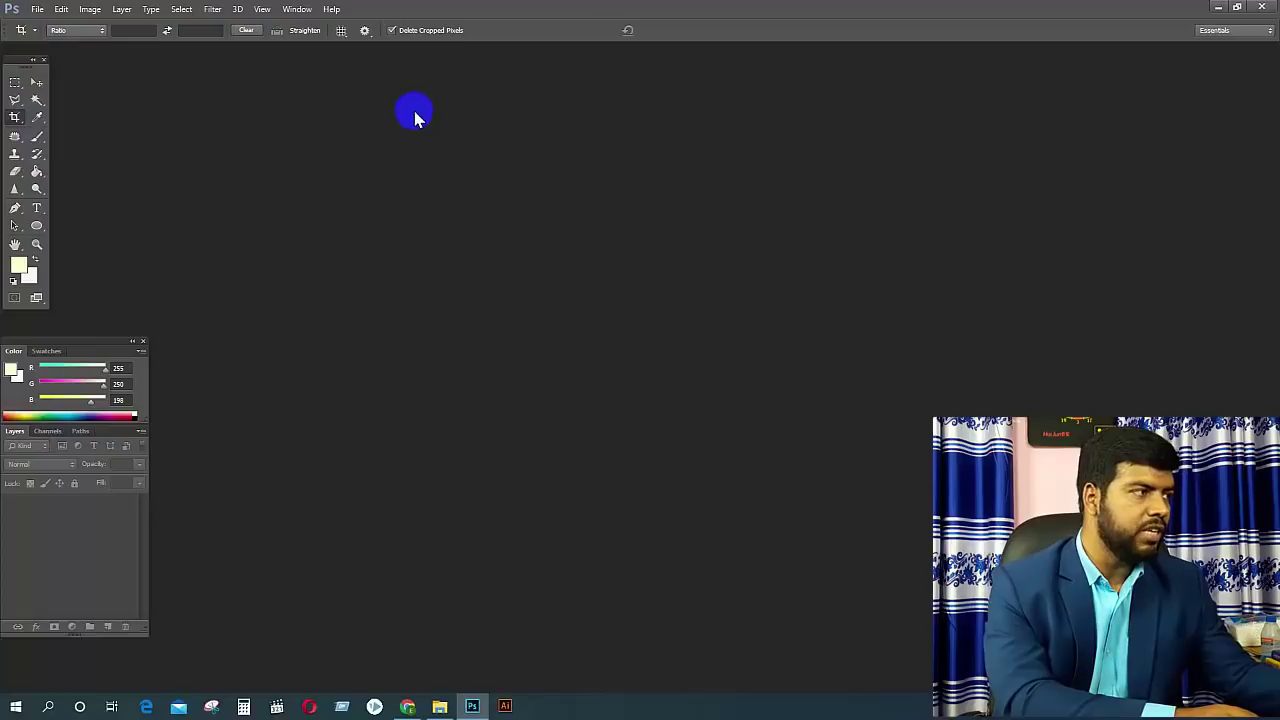
key("shift+c")
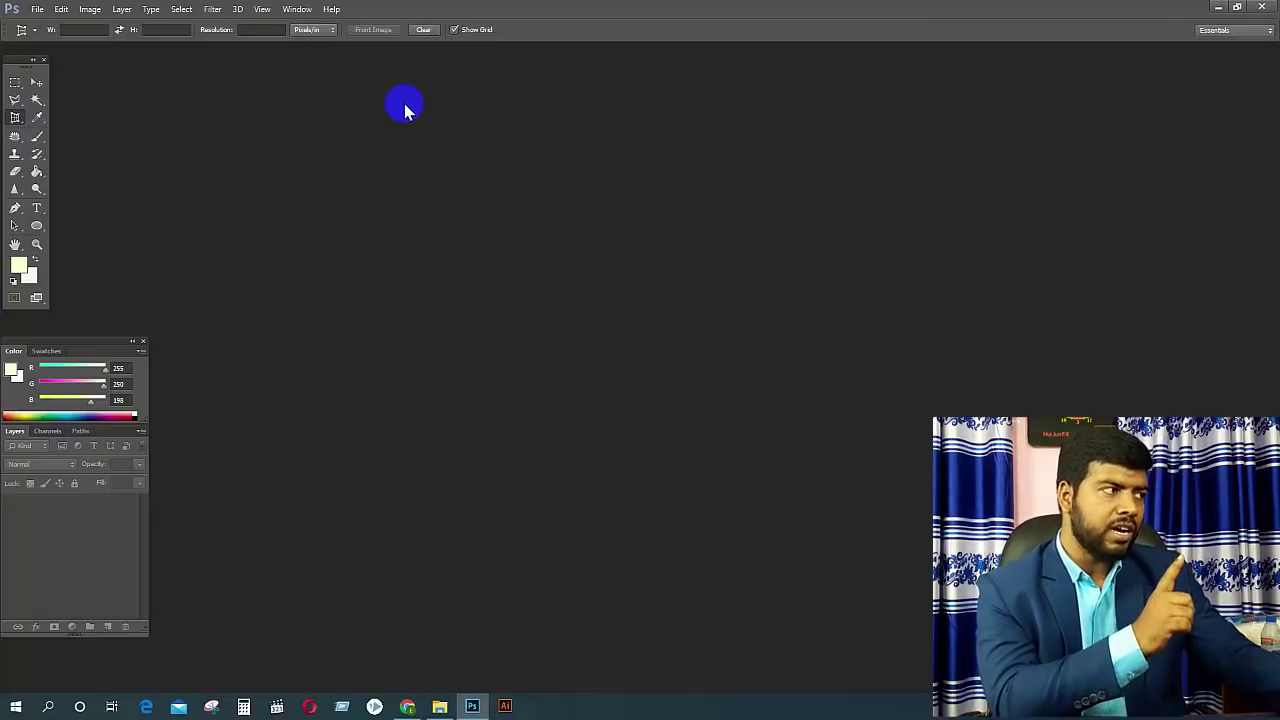
key("shift+c")
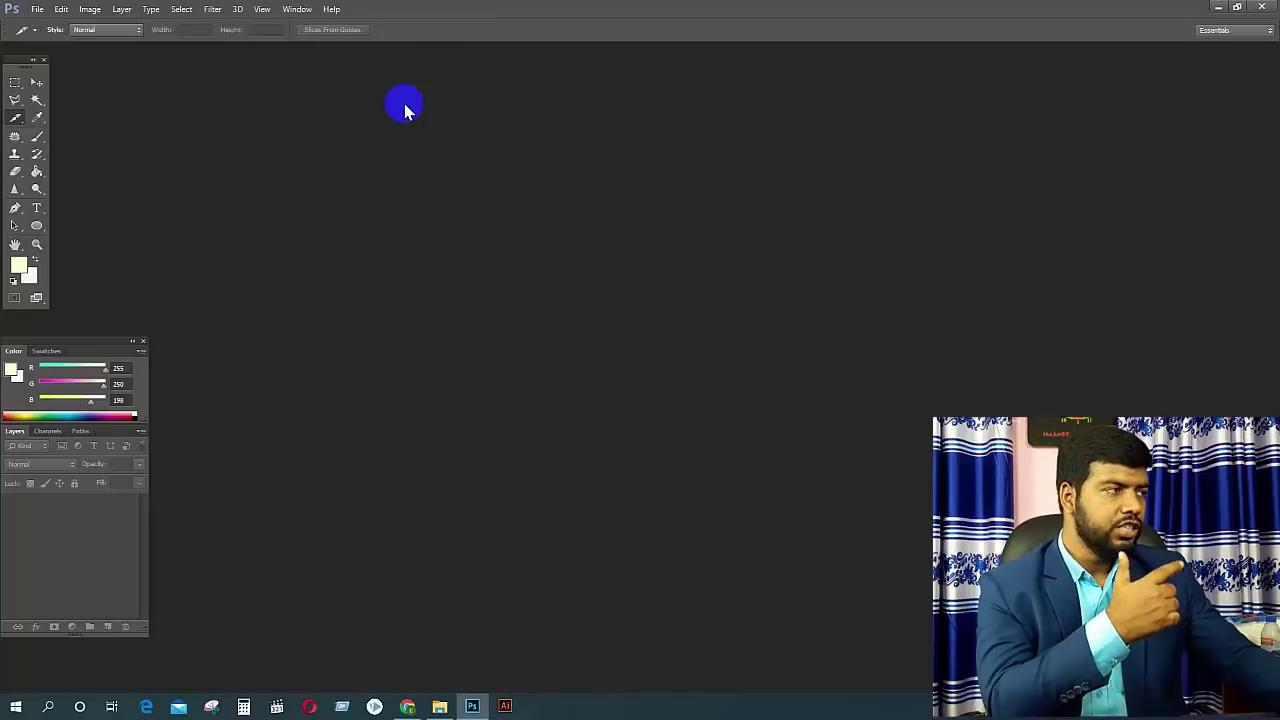
key("shift+c")
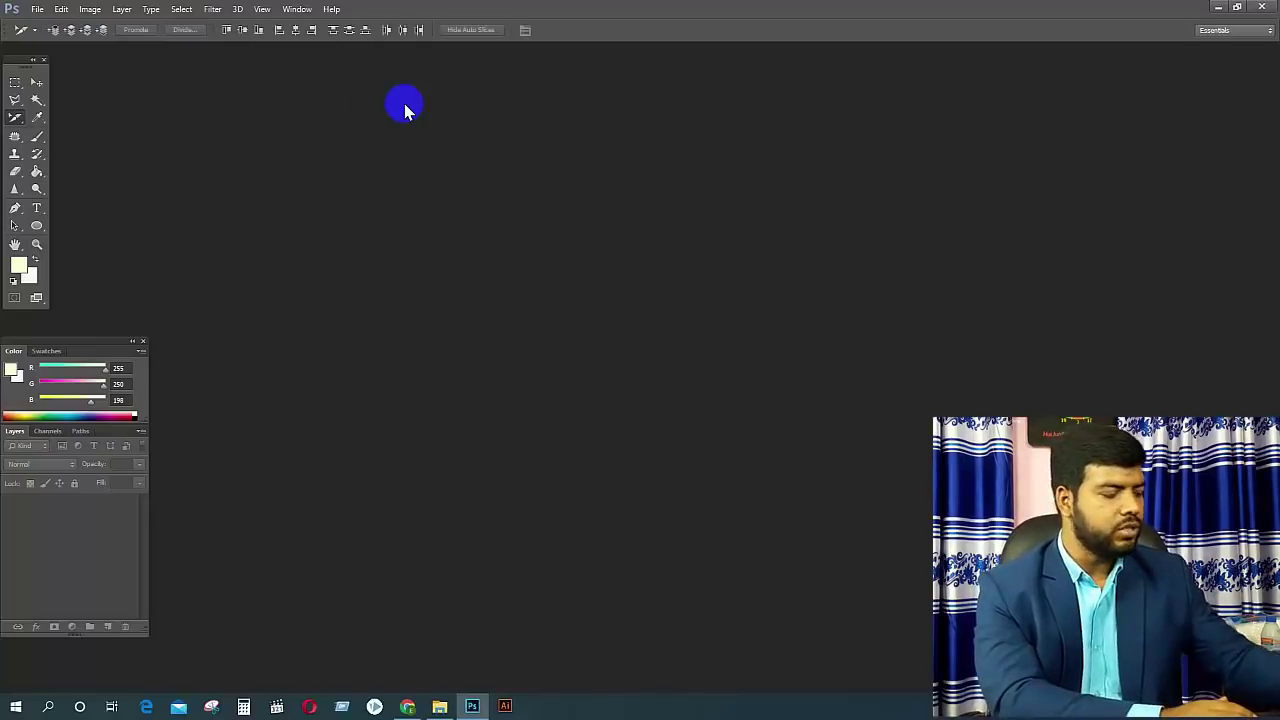
key("shift+c")
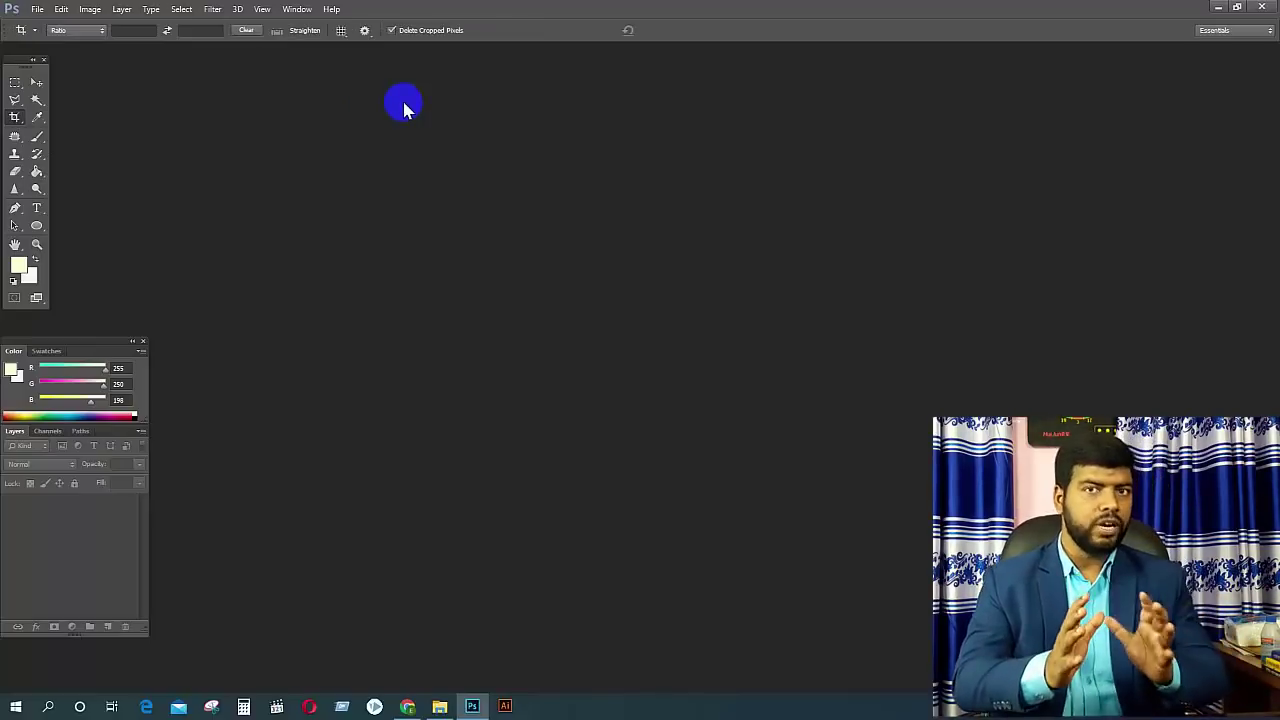